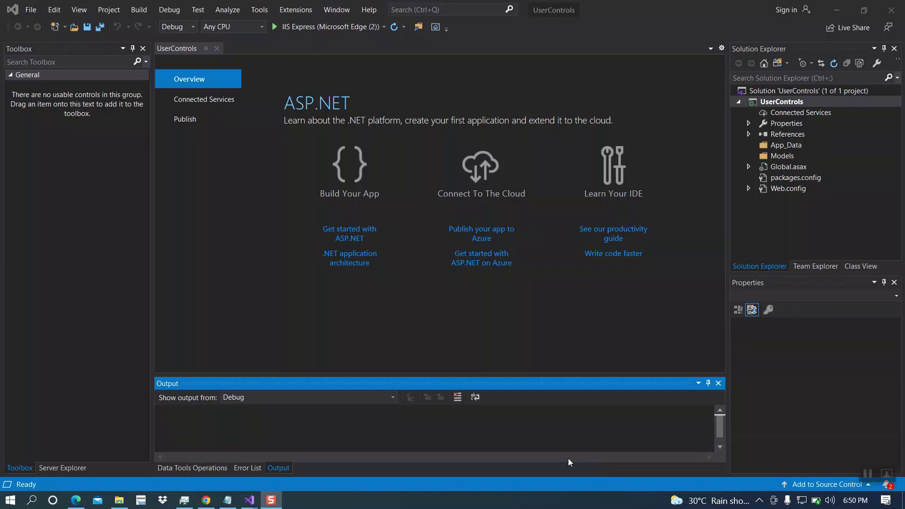
- Start adding a new item to the UserControls project from its context menu
click(775, 104)
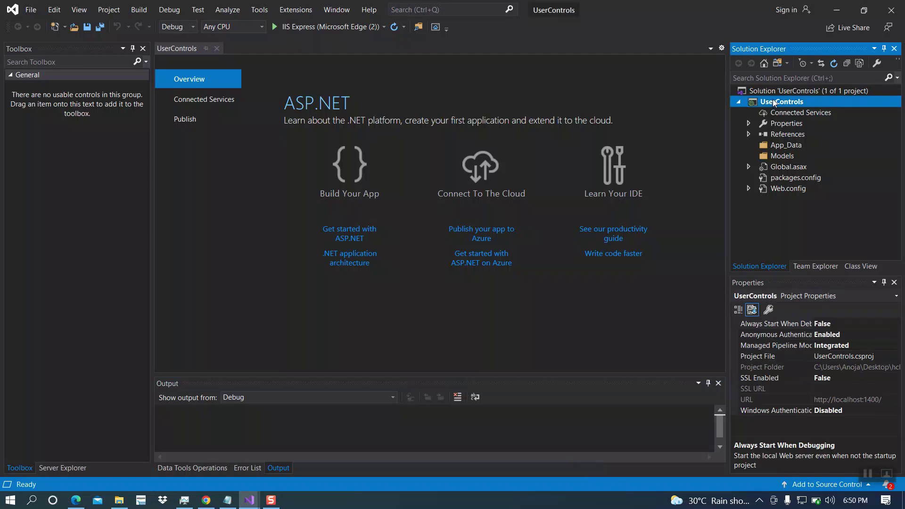
right_click(775, 103)
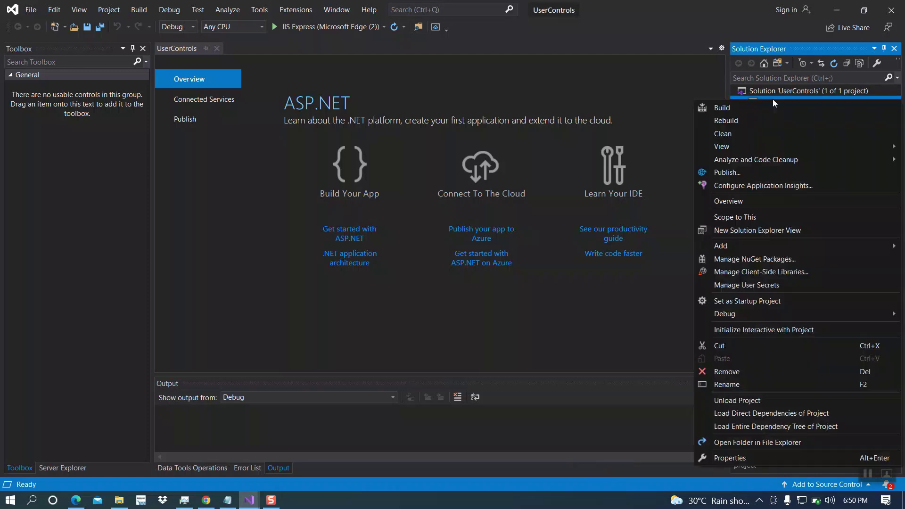
click(731, 247)
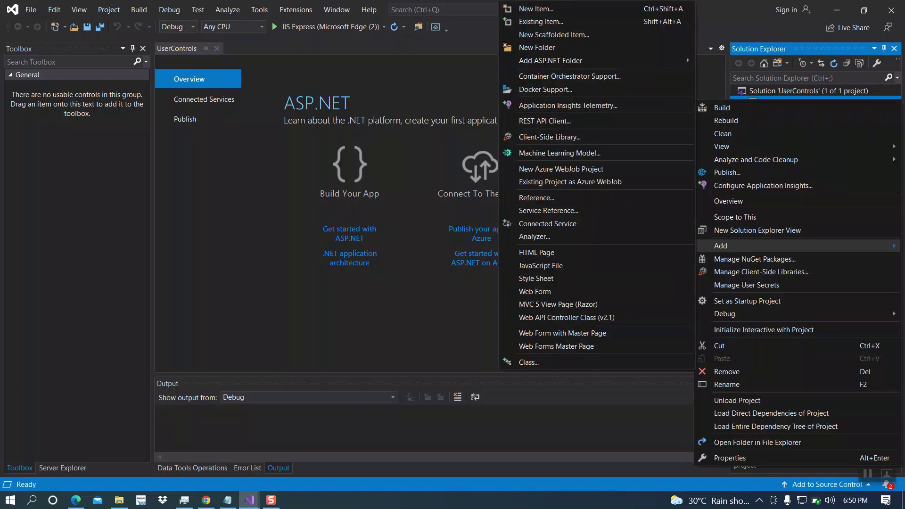
click(536, 9)
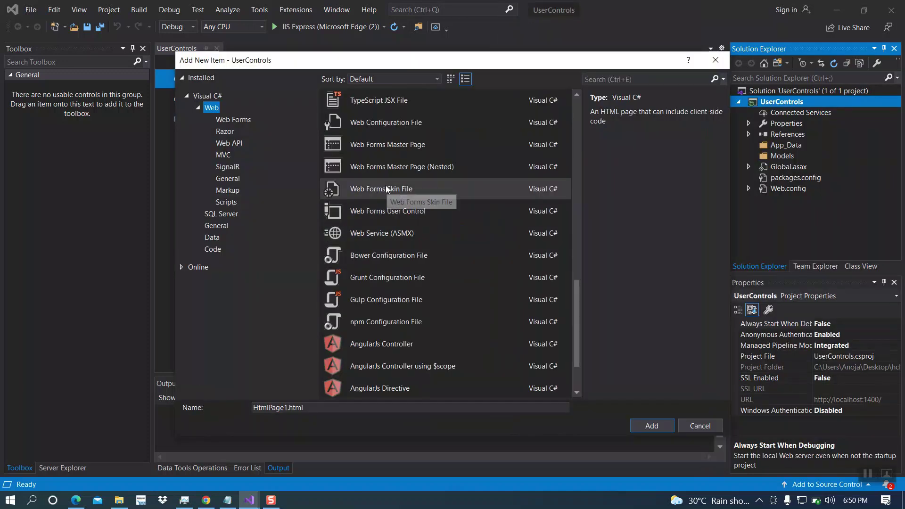
- Choose the Web Forms User Control template and clear the default name before .ascx
click(371, 214)
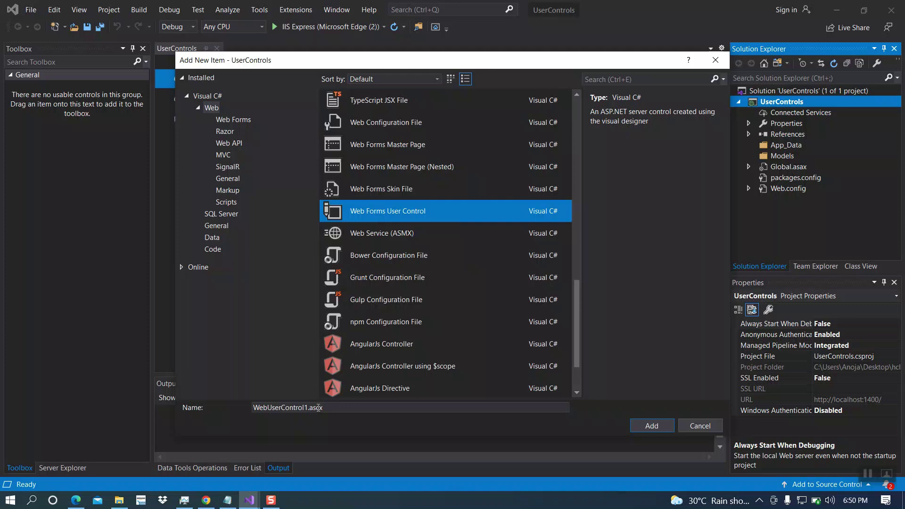
click(869, 475)
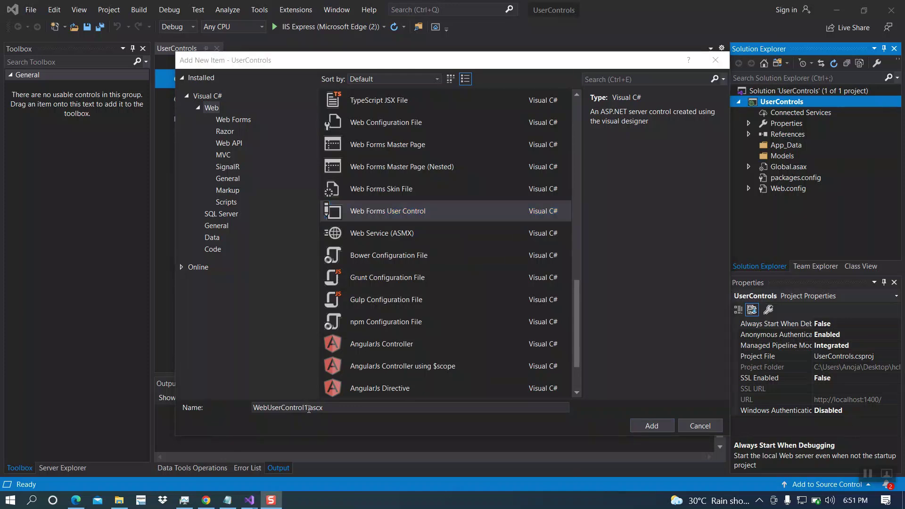
click(308, 408)
key(BackSpace)
key(BackSpace)
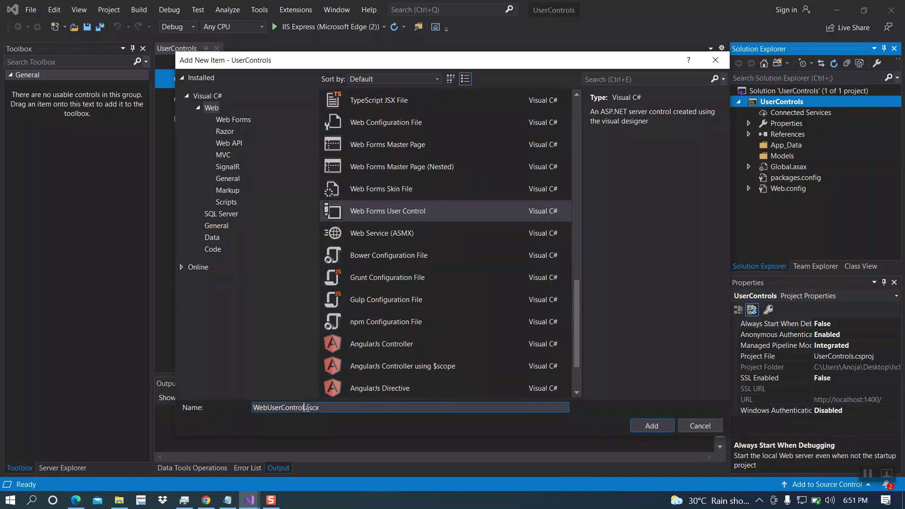
key(BackSpace)
key(BackSpace)
key(BackSpace)
text(menu)
- Create menu.ascx and add a <!DOCTYPE html> line below the Control directive
click(643, 427)
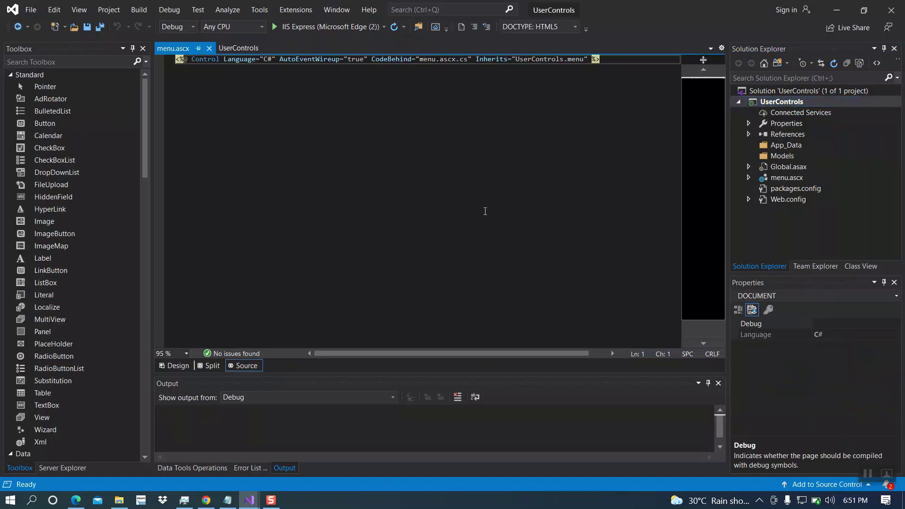
click(499, 80)
key(Return)
key(Return)
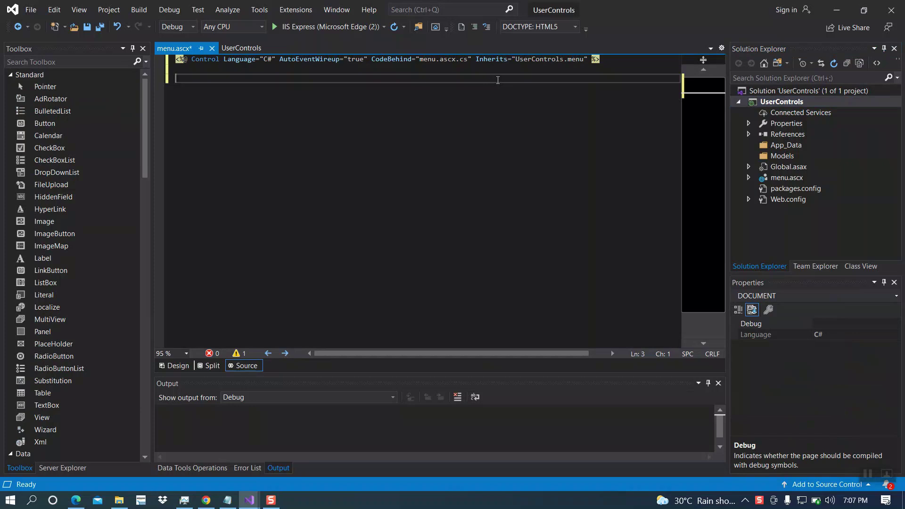
text(<)
key(Caps_Lock)
text(DOCTYPE)
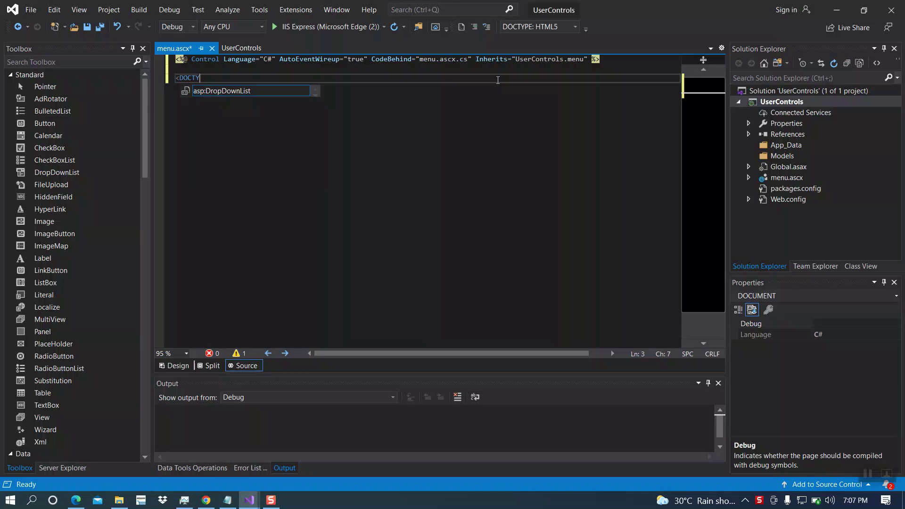
click(180, 79)
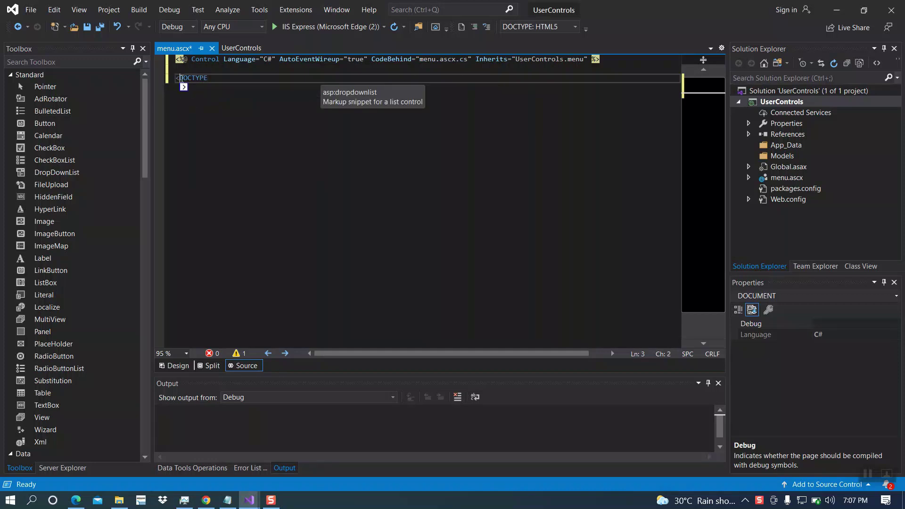
text(!)
click(222, 78)
key(Caps_Lock)
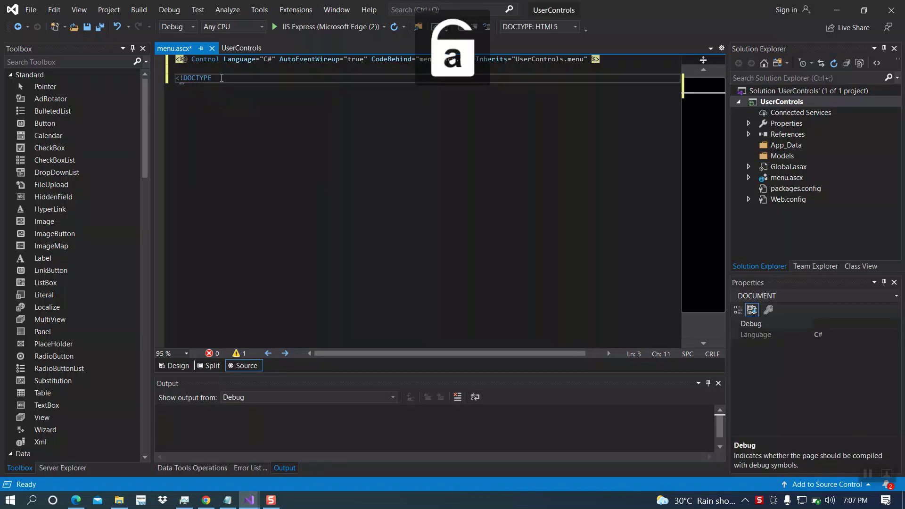
text(html>)
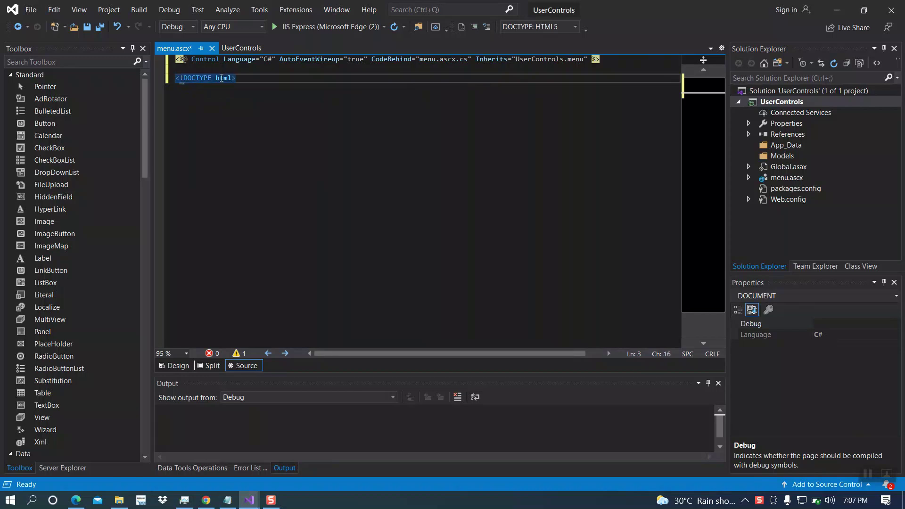
- Add html, head with empty title, and body elements on separate lines
key(Return)
text(<ht)
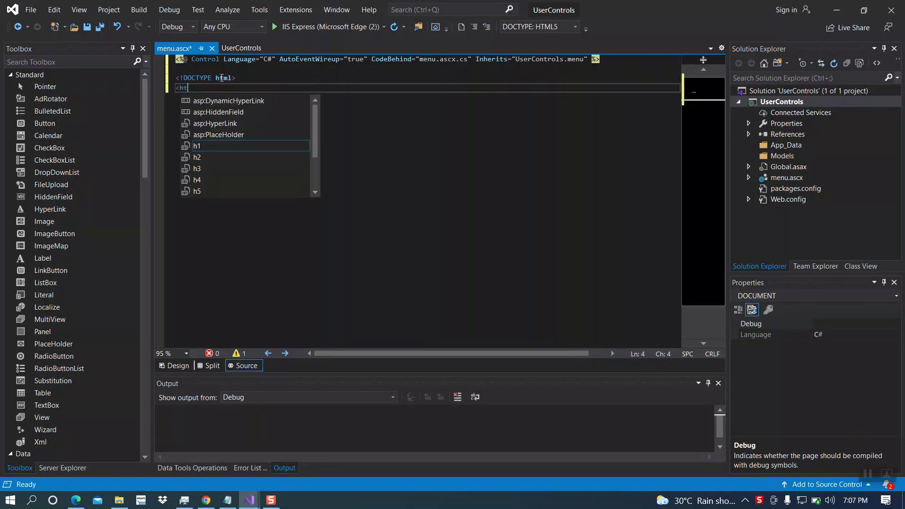
text(ml>)
key(Return)
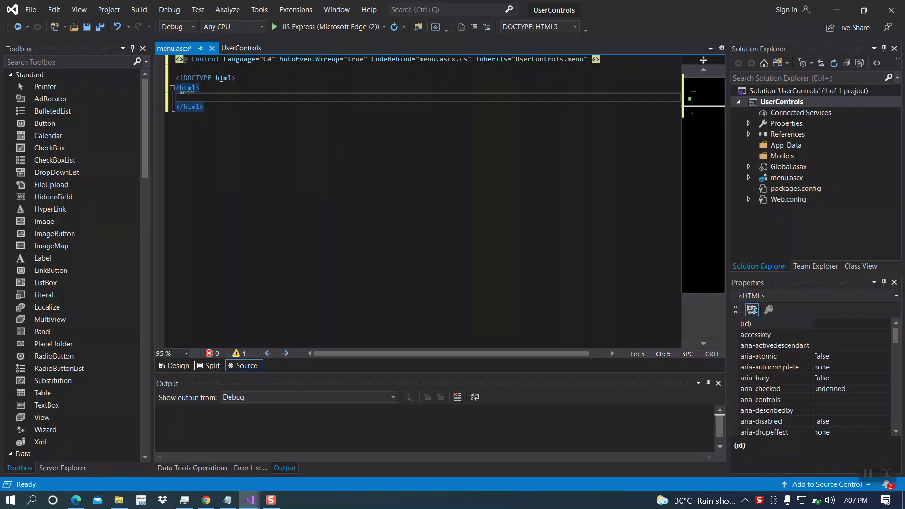
text(<head>)
key(Return)
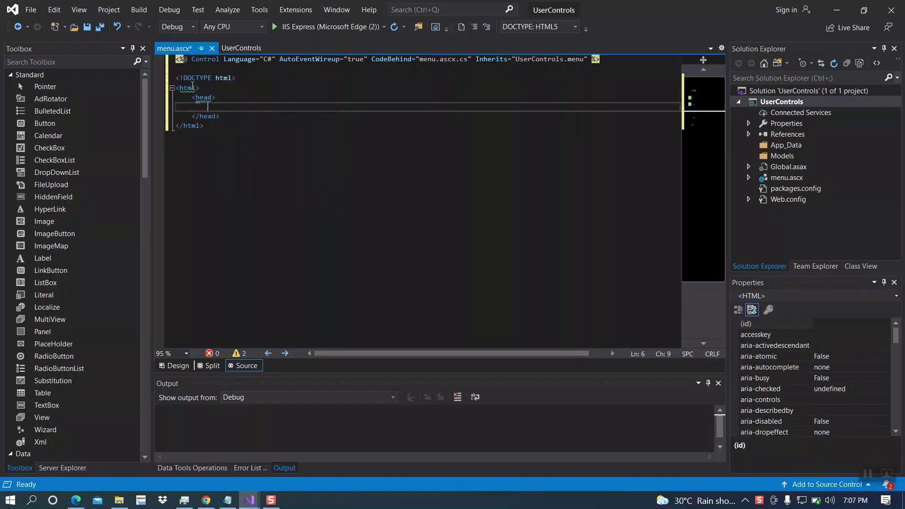
click(230, 117)
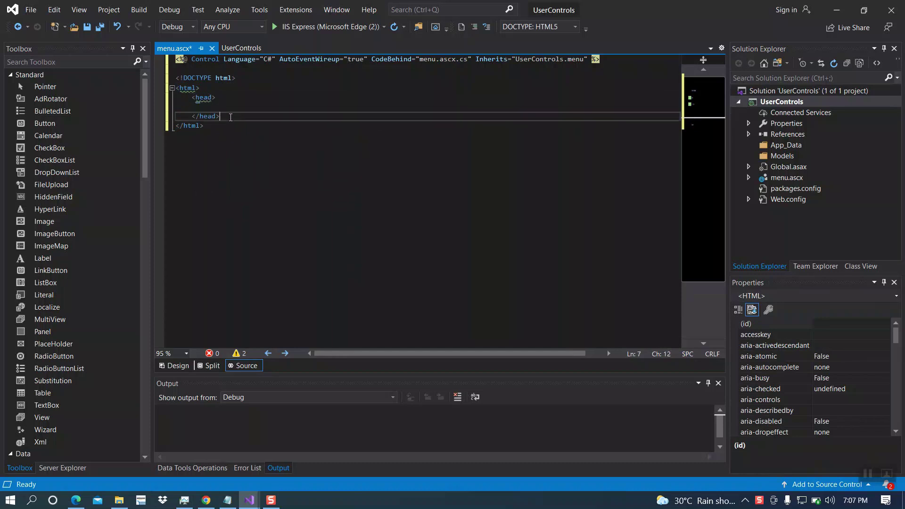
key(Return)
text(<body></body>)
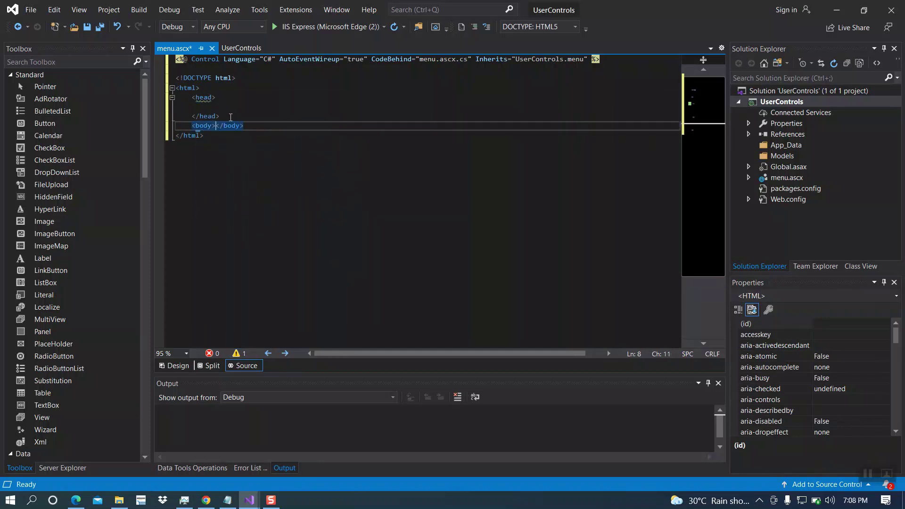
key(Return)
click(216, 107)
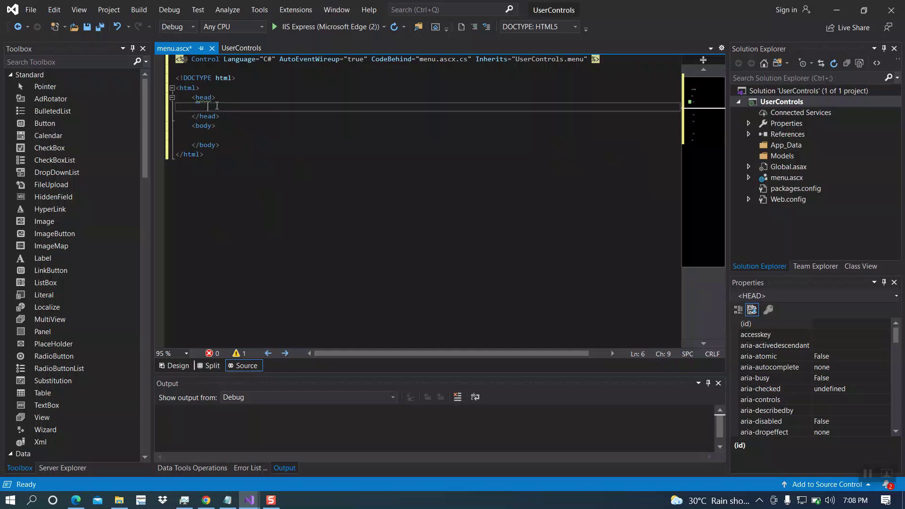
text(<title></title>)
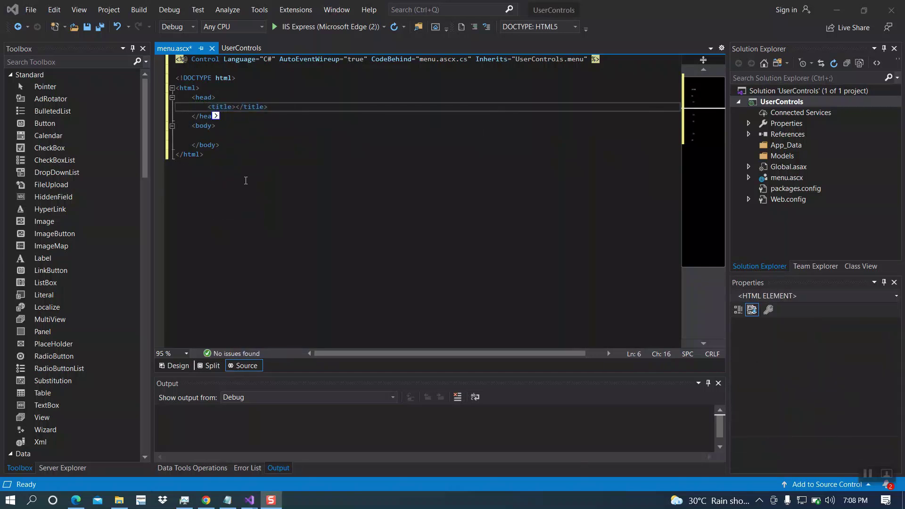
- Add a form containing an empty div inside the body
click(233, 135)
text(<for)
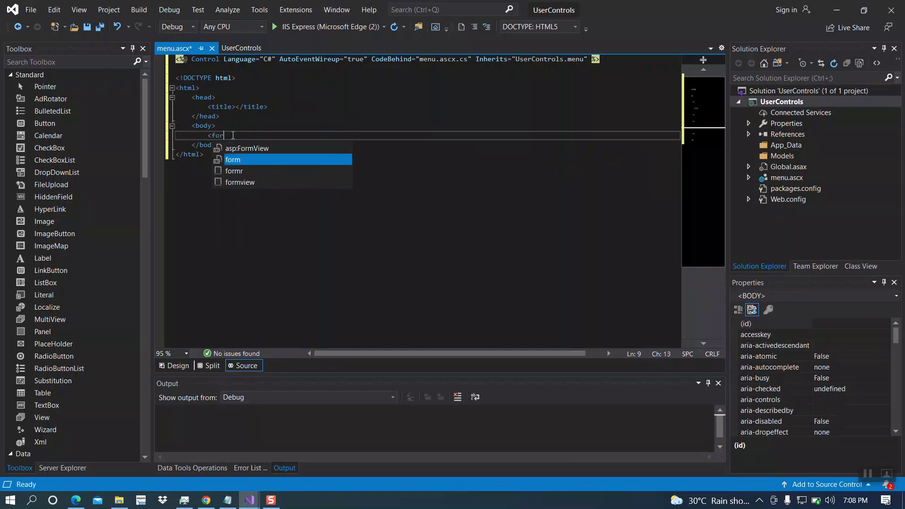
key(Tab)
text(>)
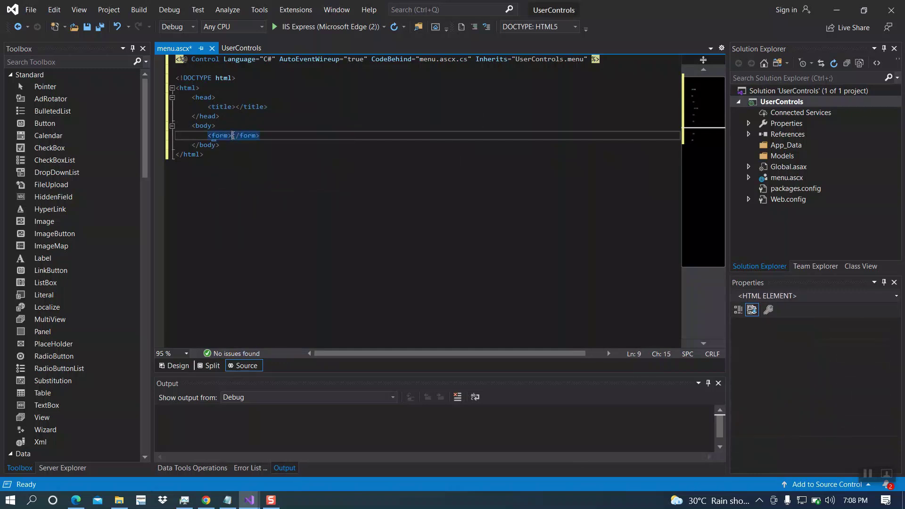
key(Return)
text(<div)
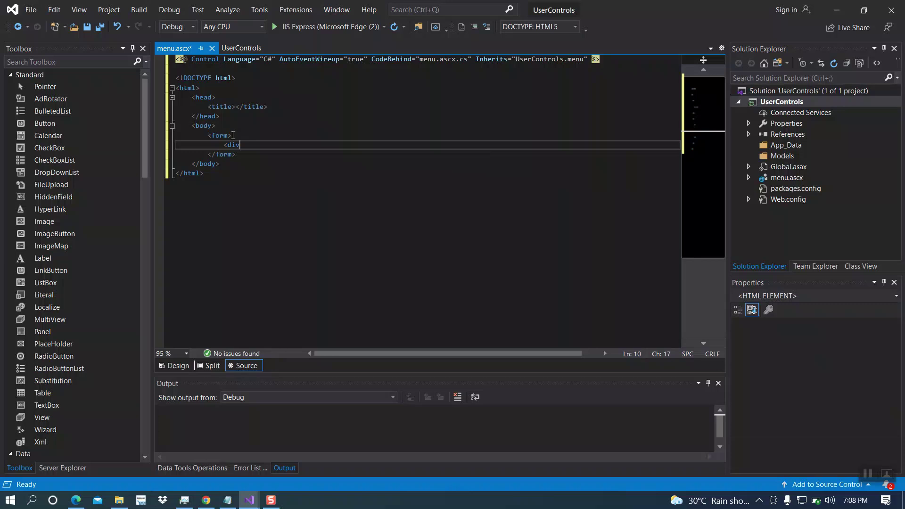
text(></div>)
key(Return)
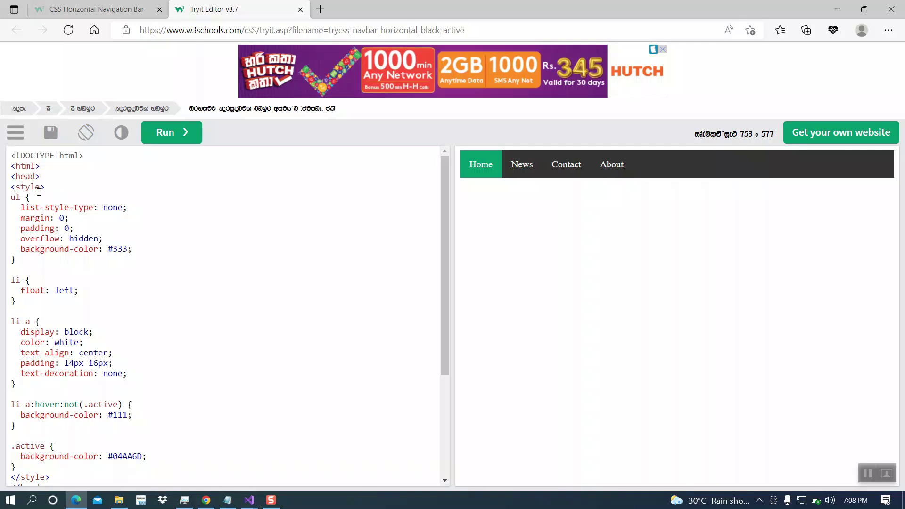
scroll(14, 196, down, 1)
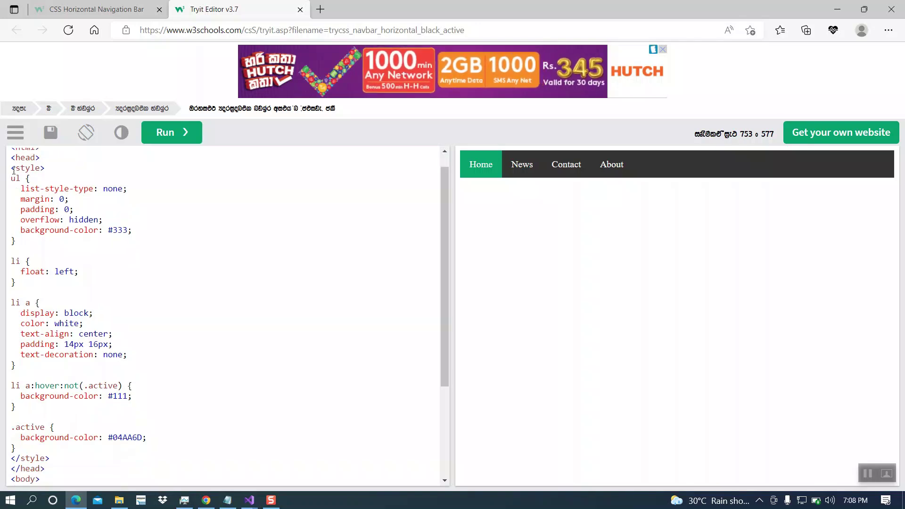
- Select the navbar CSS from <style> through </style> in the W3Schools Tryit Editor
drag(13, 170, 70, 461)
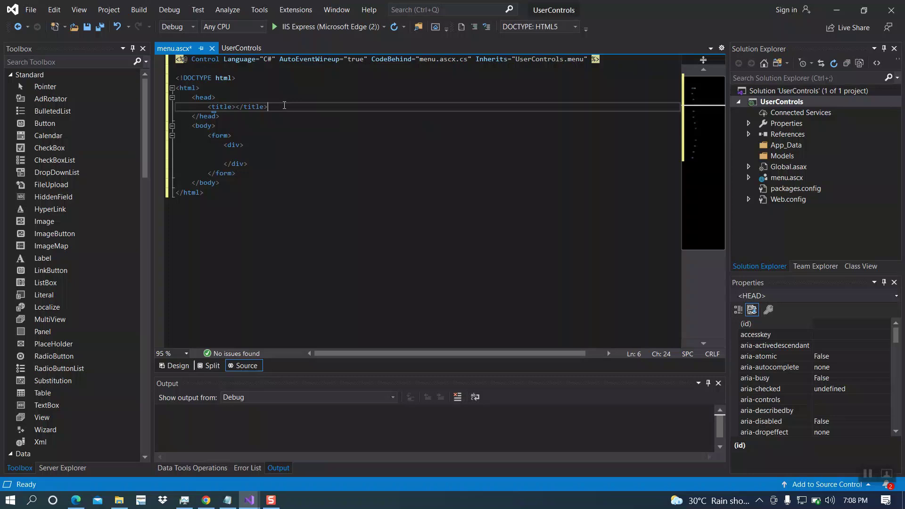
- Paste the navbar styles into the head and the Home/News/Contact/About list into the div
key(Return)
text(style> ul {   list-style-type: none;   margin: 0;   padding: 0;   overflow: hidden;   background-color: #333; }  li {   float: left; }  li a {   display: block;   color: white;   text-align: center;   padding: 14px 16px;   text-decoration: none; }  li a:hover:not(.active) {   background-color: #111; }  .active {   background-color: #04AA6D; } </style>)
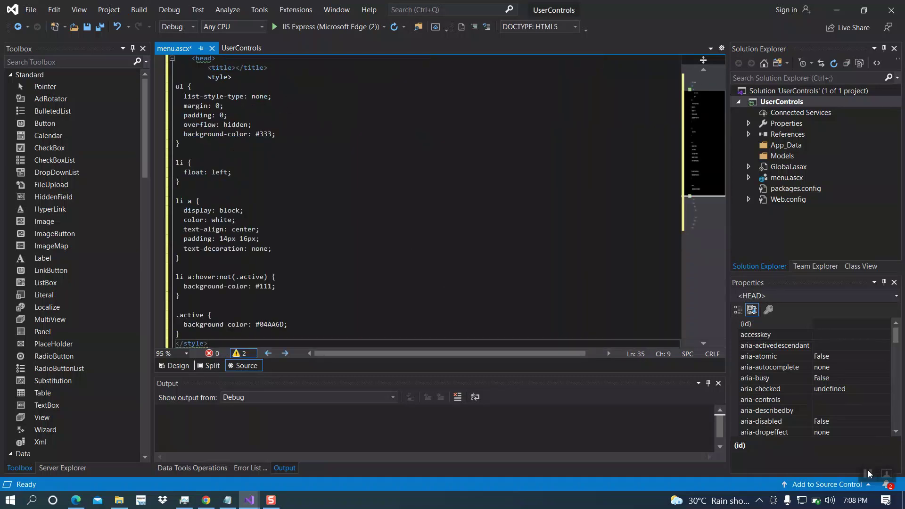
scroll(460, 291, down, 5)
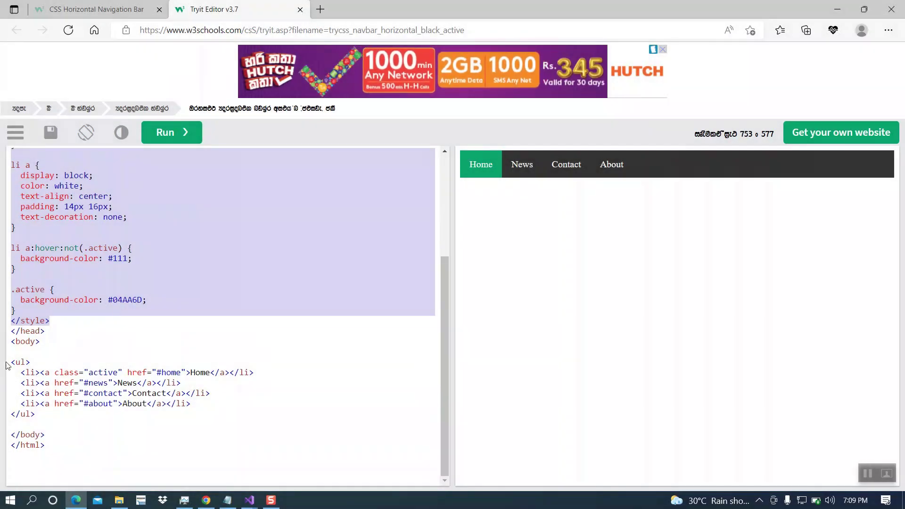
drag(11, 362, 46, 412)
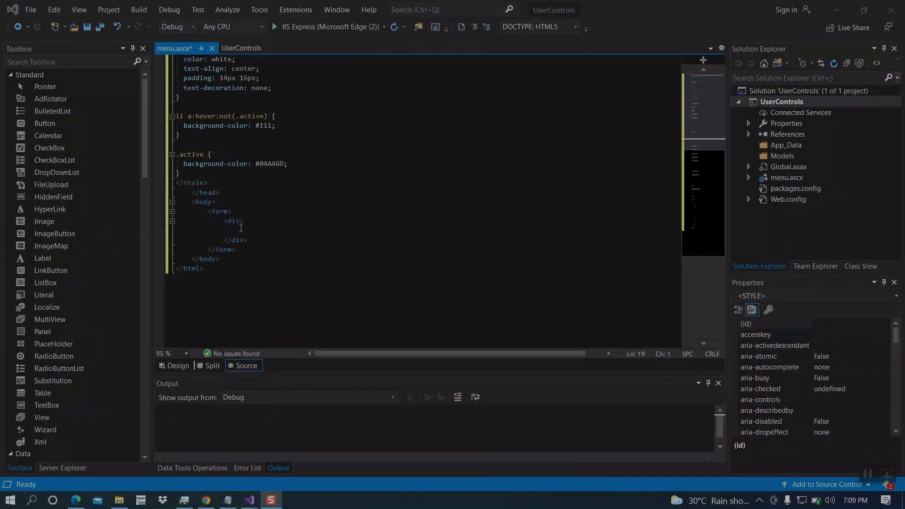
text(<ul>   <li><a class="active" href="#home">Home</a></li>   <li><a href="#news">News</a></li>   <li><a href="#contact">Contact</a></li>   <li><a href="#about">About</a></li> </ul>)
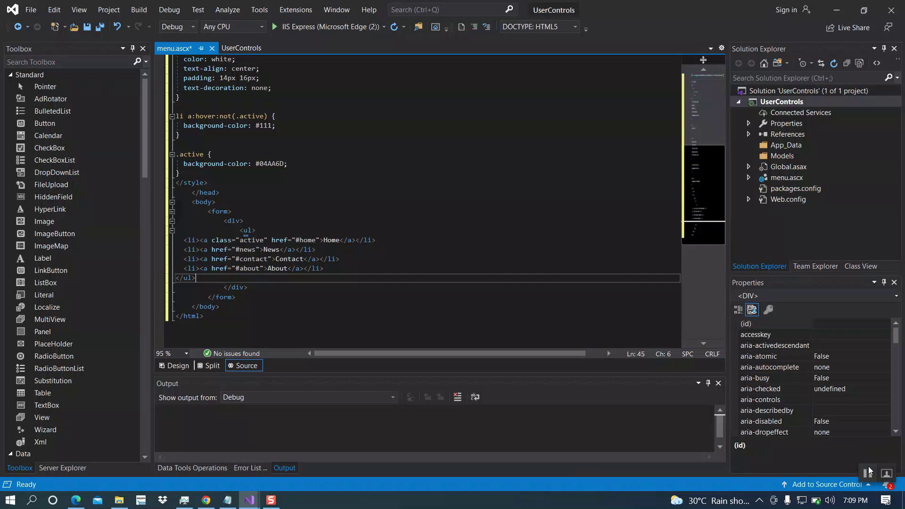
- Add id="form1" runat="server" to the form and preview it in Design view
click(227, 211)
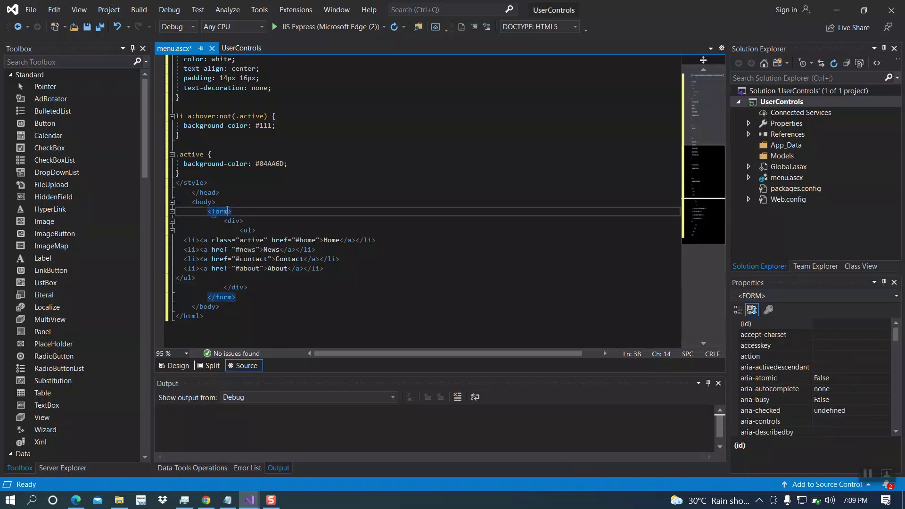
text(id)
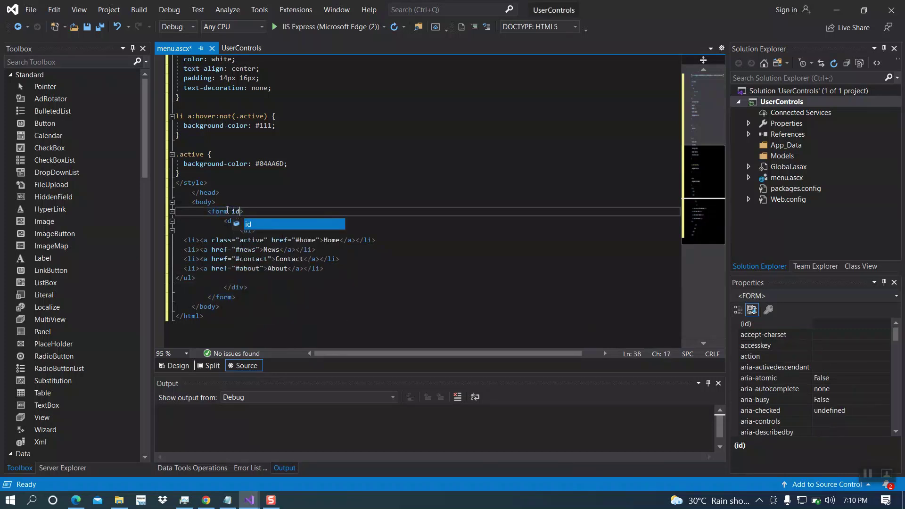
text(=")
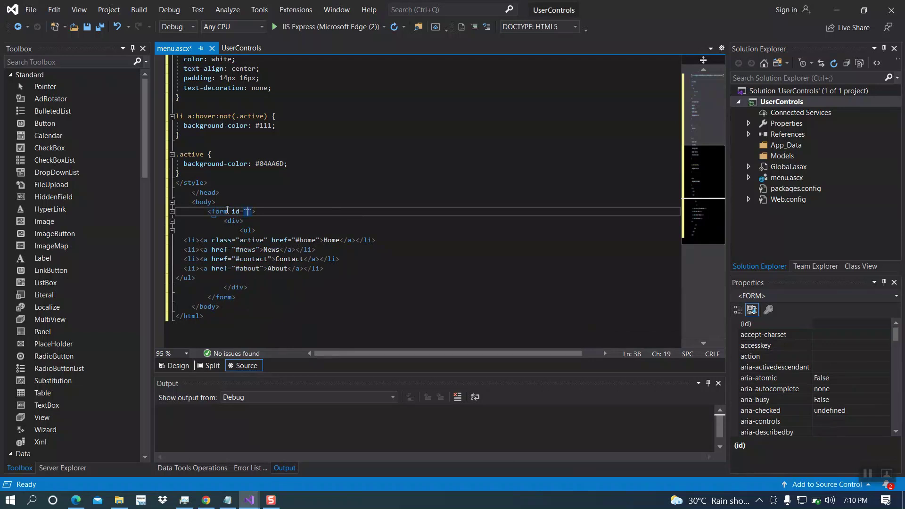
text(f)
text(orm1")
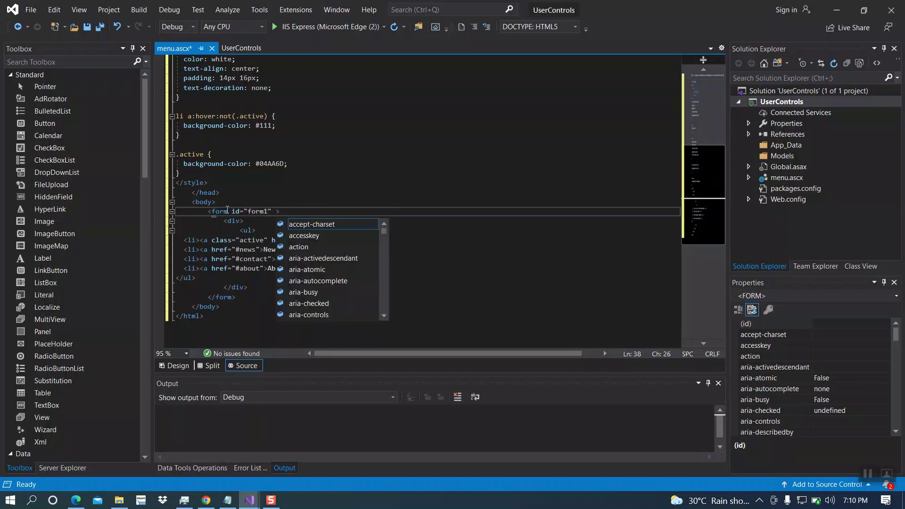
text( runat)
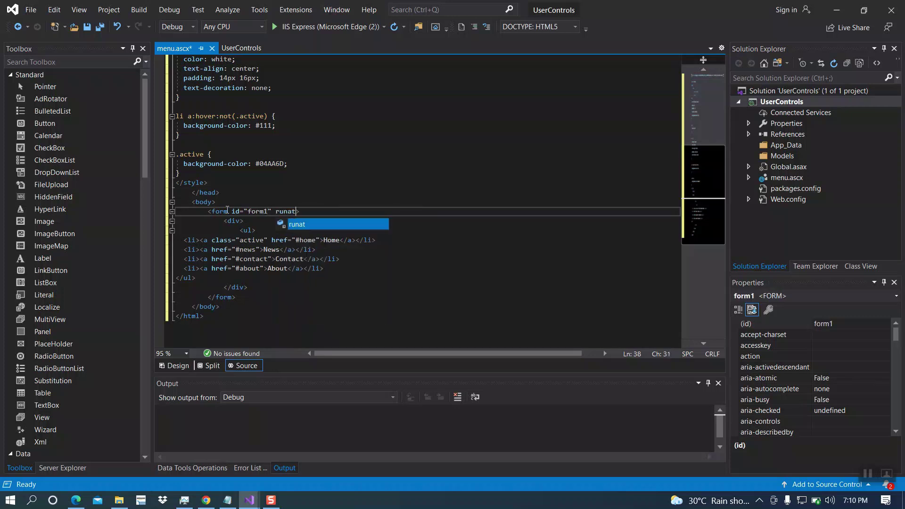
key(Escape)
text(="serv)
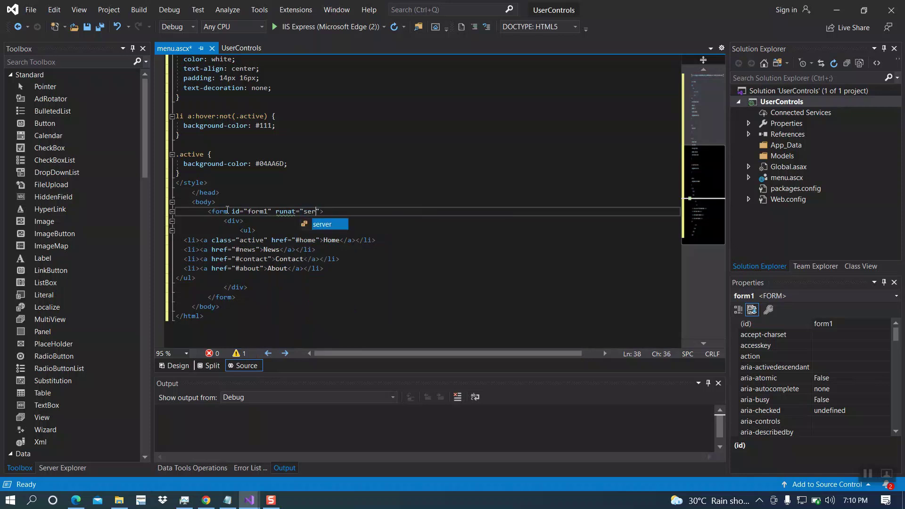
text(er)
key(Escape)
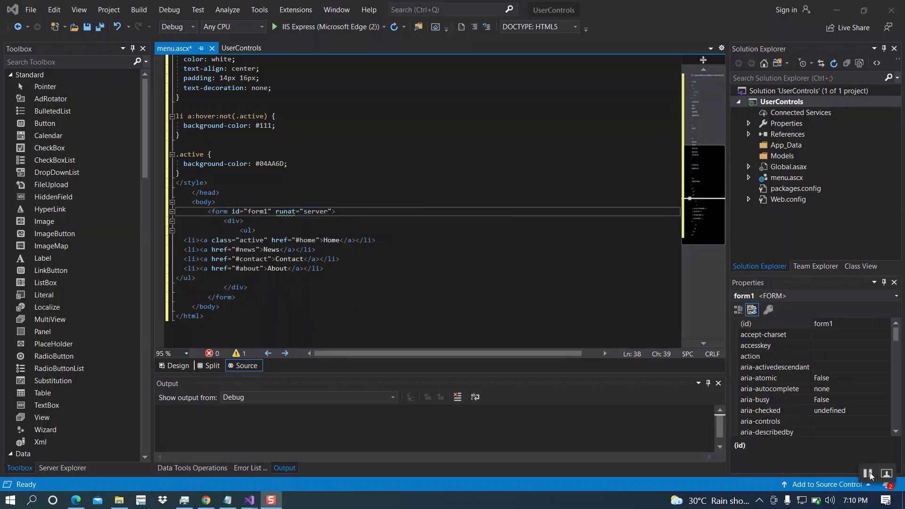
key(shift+F7)
- Return to source and start adding a new item to the UserControls project
click(245, 365)
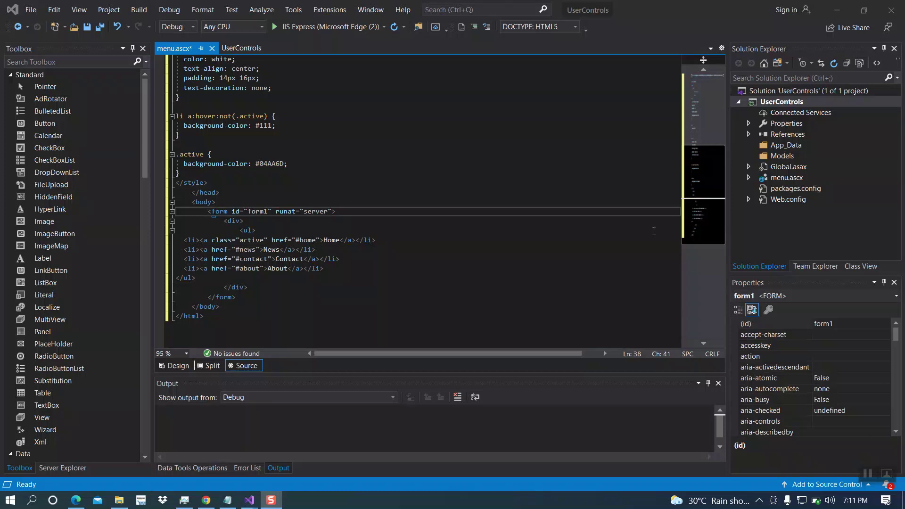
click(781, 103)
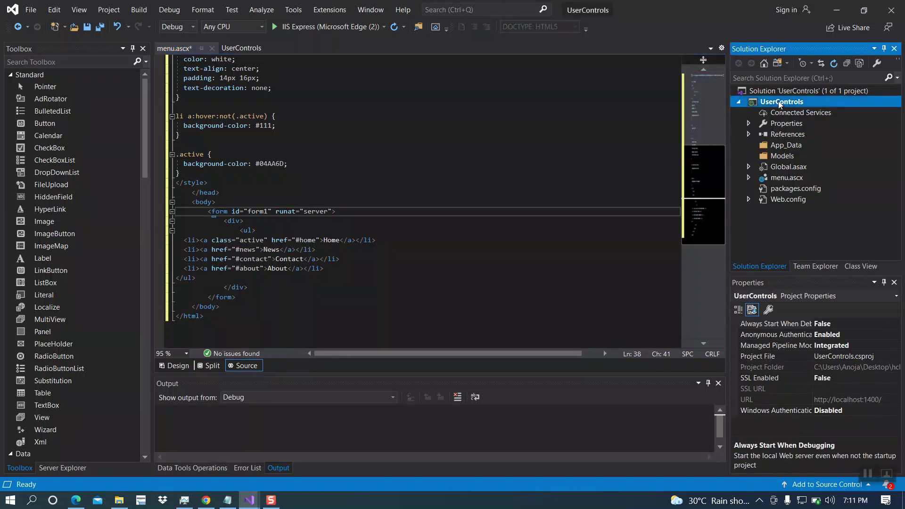
right_click(781, 103)
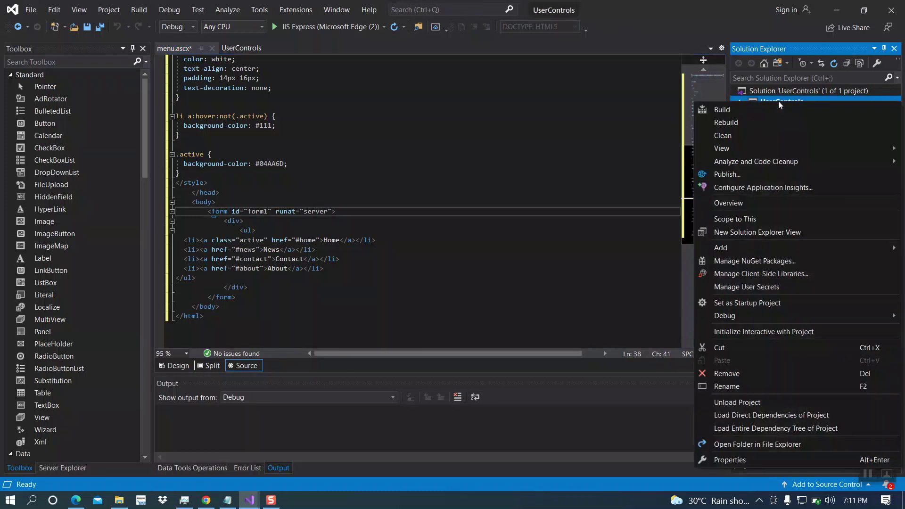
mouse_move(721, 247)
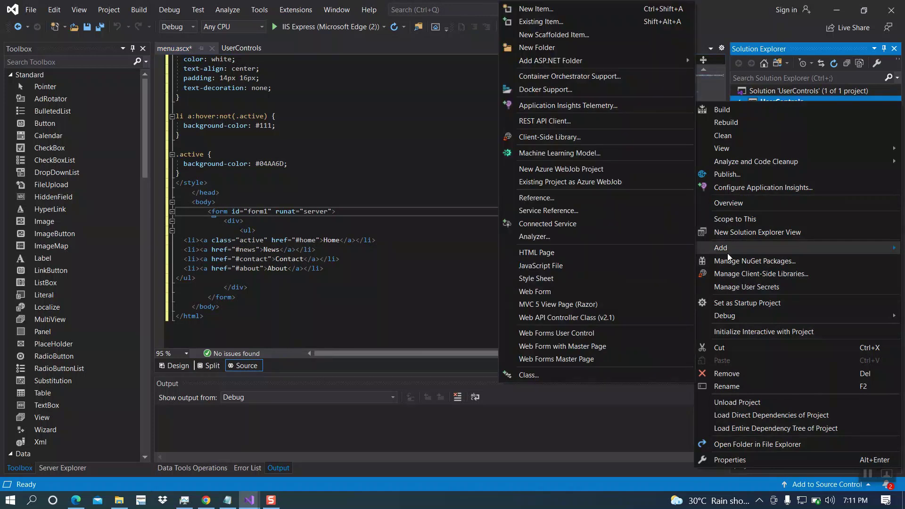
click(554, 9)
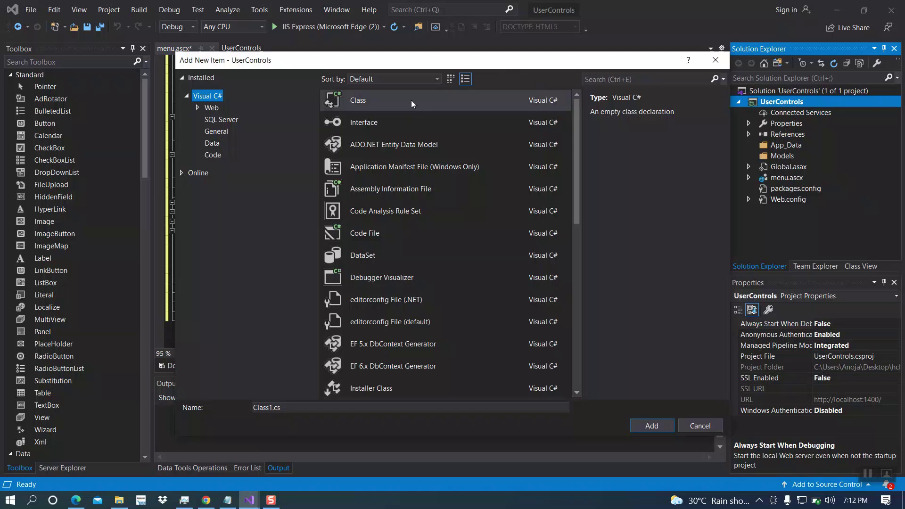
- Create WebForm1.aspx from the Web > Web Forms > Web Form template
click(197, 108)
click(234, 119)
click(387, 101)
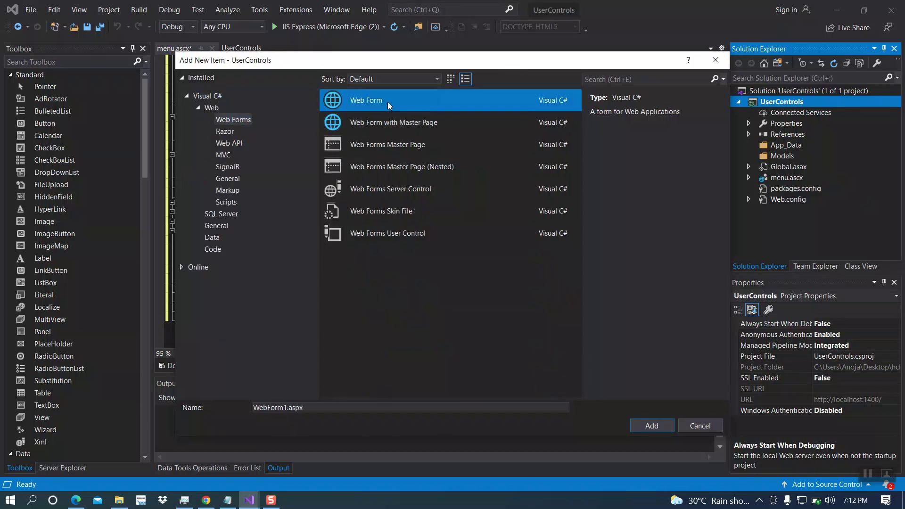
click(651, 427)
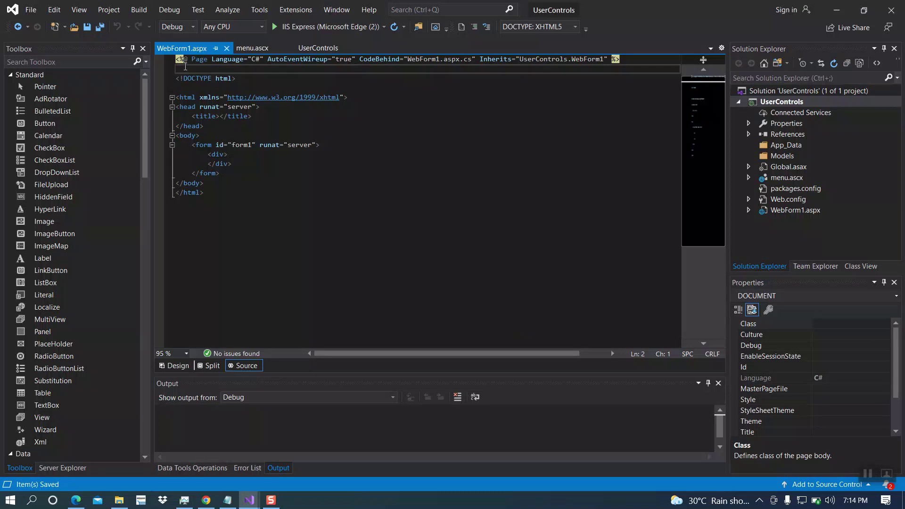
- Drag menu.ascx into WebForm1.aspx to generate the uc1 Register directive and menu1 tag
click(780, 177)
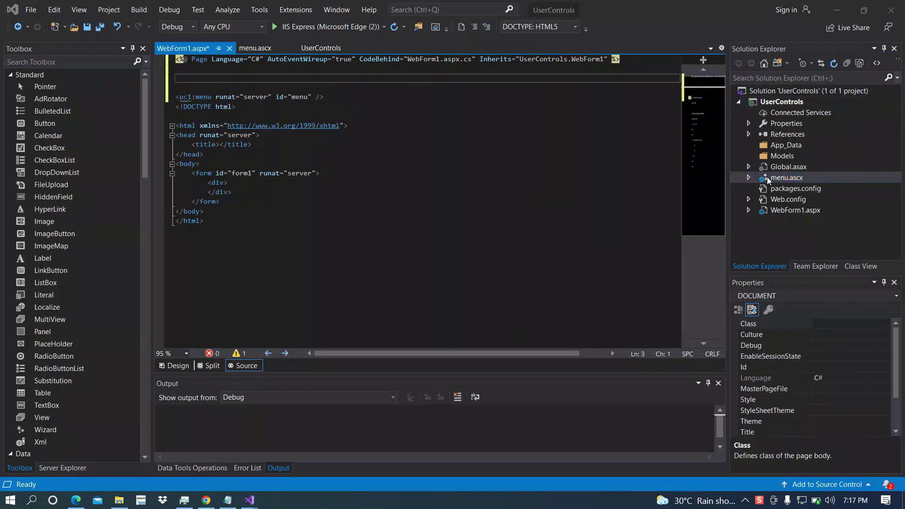
click(767, 180)
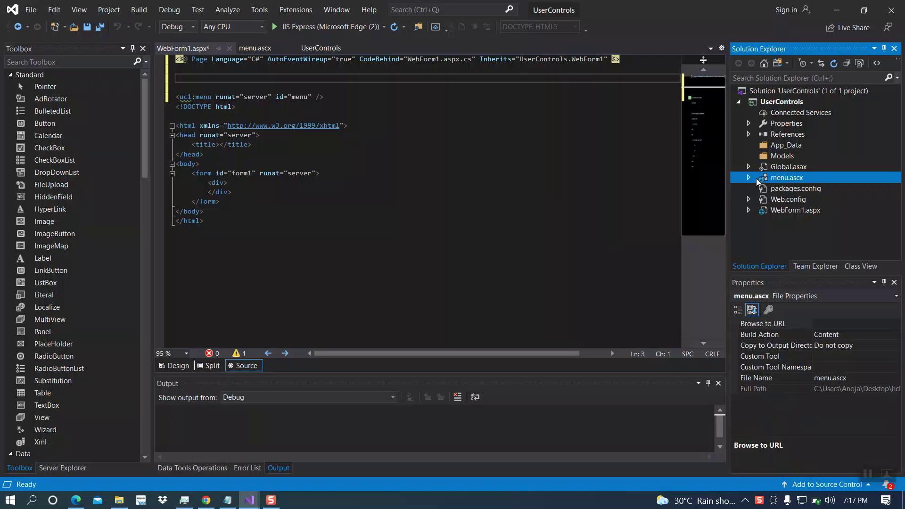
click(300, 82)
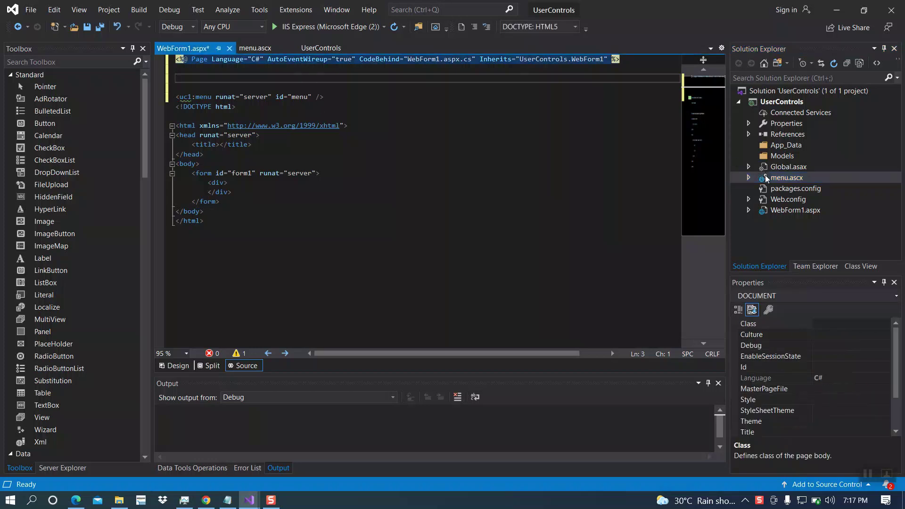
drag(761, 182, 377, 75)
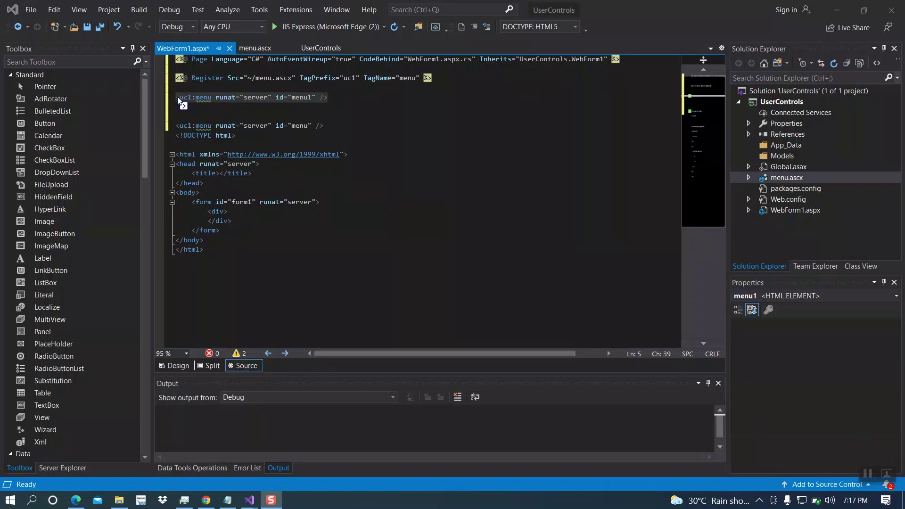
mouse_move(332, 97)
mouse_down()
mouse_move(170, 76)
mouse_move(360, 100)
mouse_up()
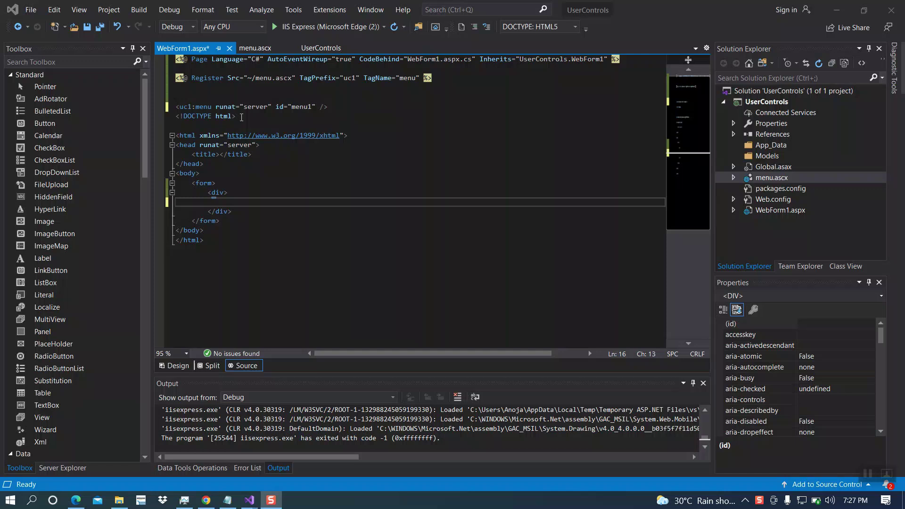
- Cut the uc1:menu1 line and paste it inside the form's div
drag(176, 106, 348, 108)
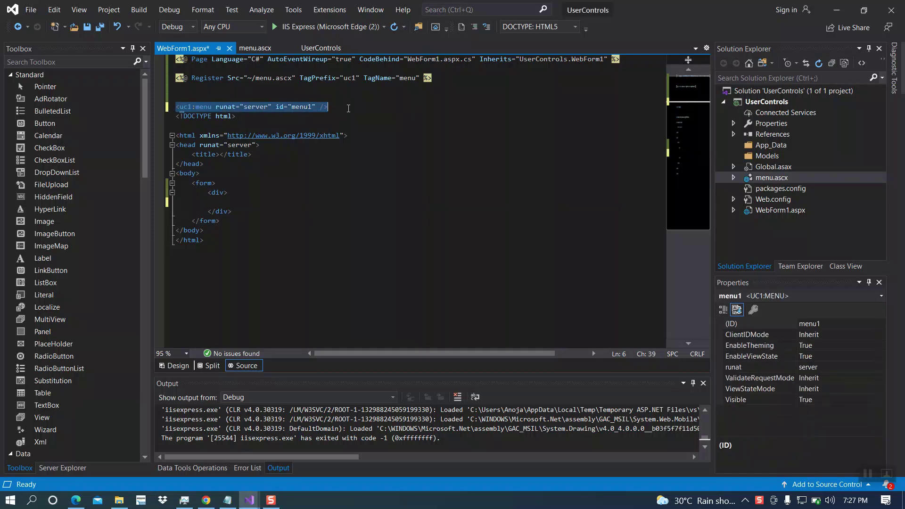
key(ctrl+x)
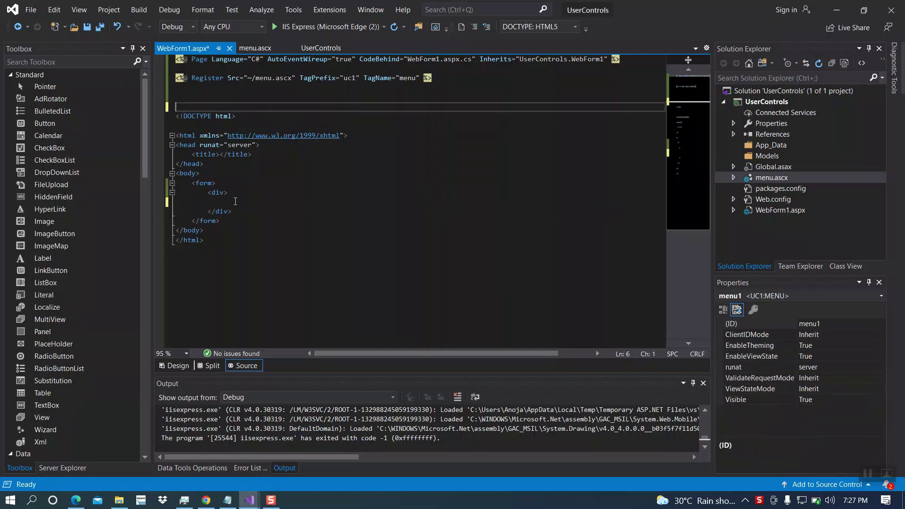
click(235, 202)
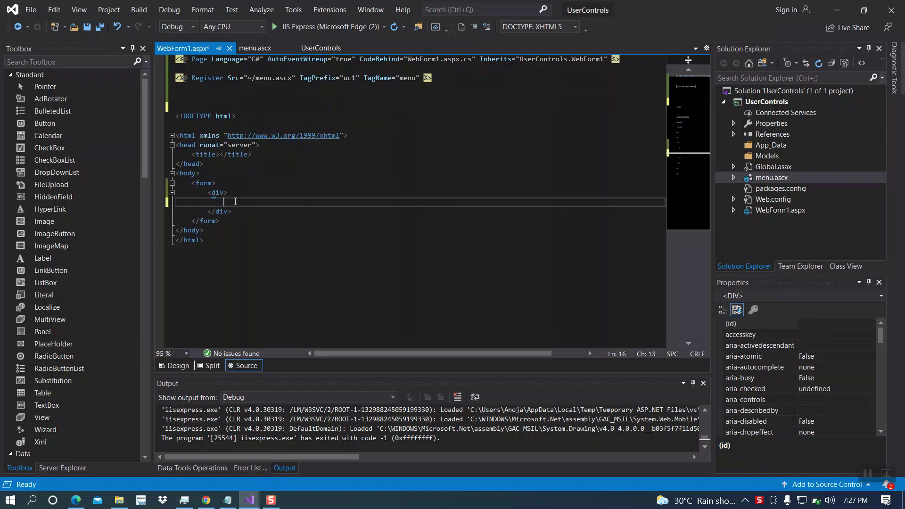
key(ctrl+v)
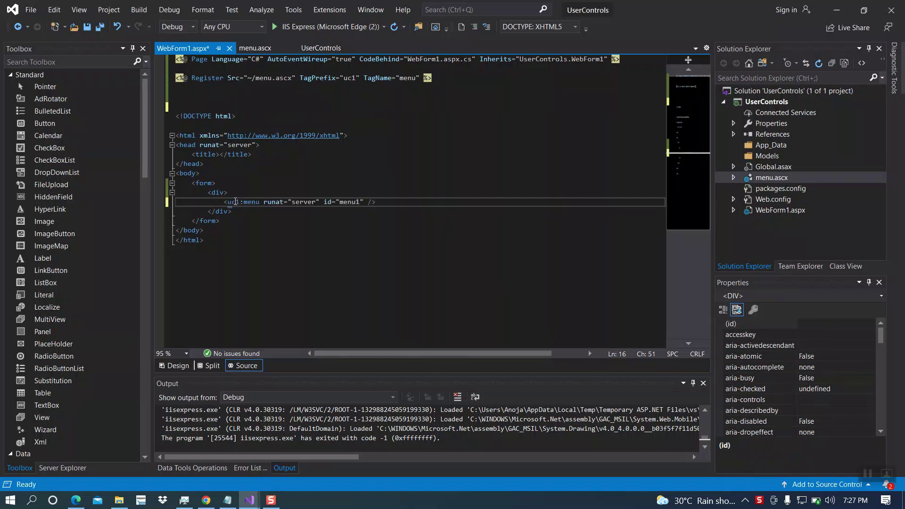
- Run the site with IIS Express in Microsoft Edge
click(288, 27)
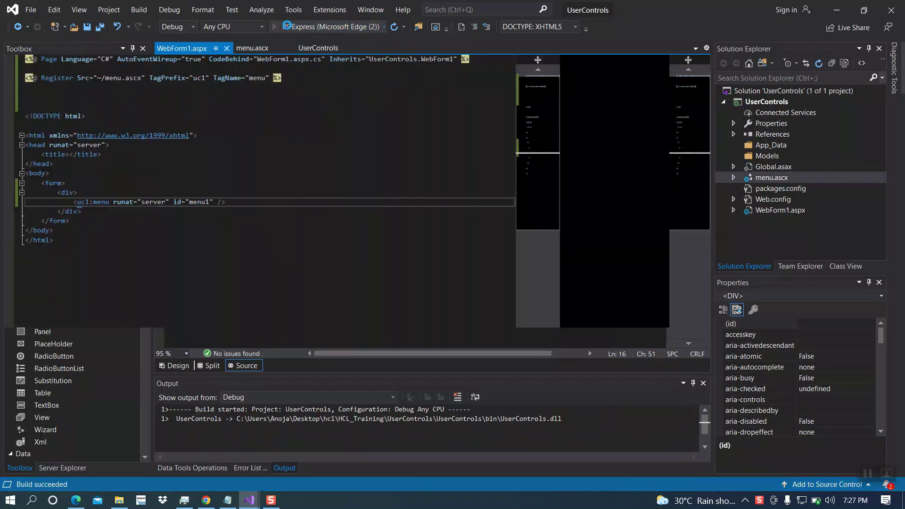